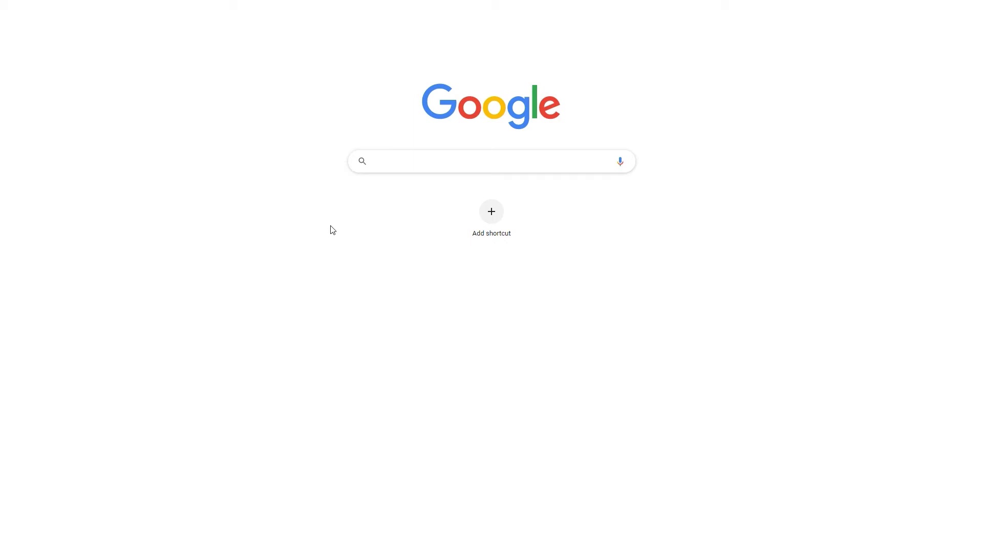
- Search Google for 'website builder' and start editing Weblium's Cakery template
type("website")
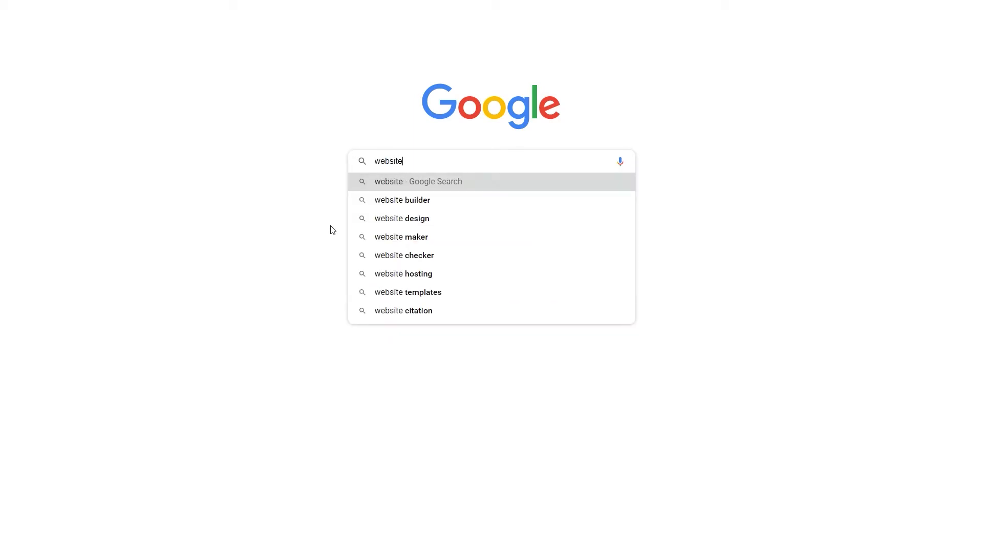
type(" builder")
key("Return")
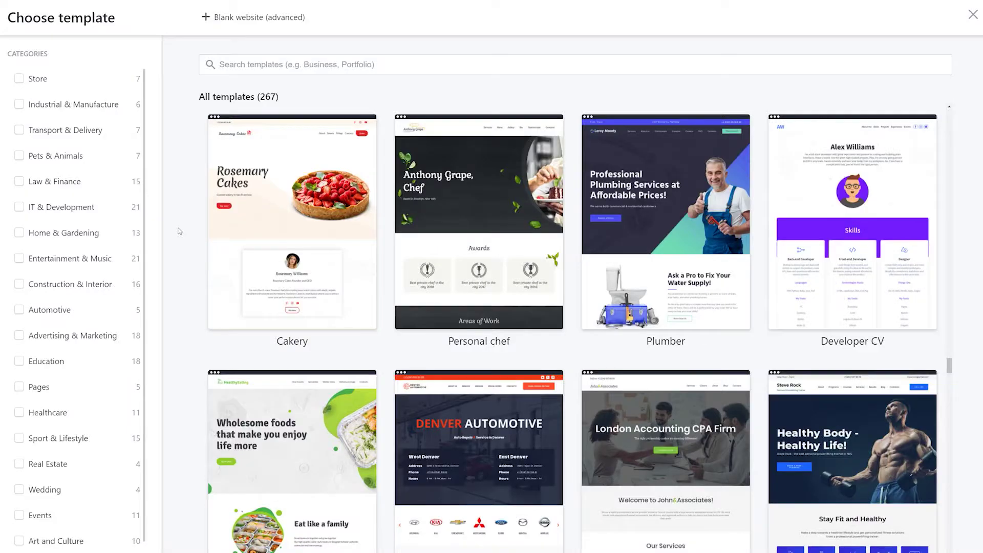
mouse_move(274, 237)
left_click(274, 237)
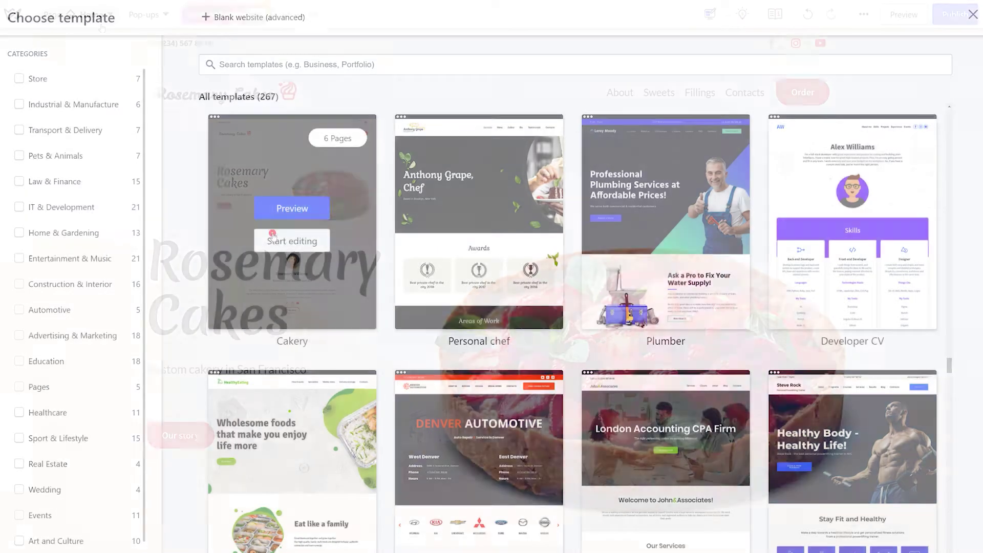
- Review the Home page's SEO settings and search Google for 'homemade cakes near me'
left_click(100, 21)
left_click(314, 81)
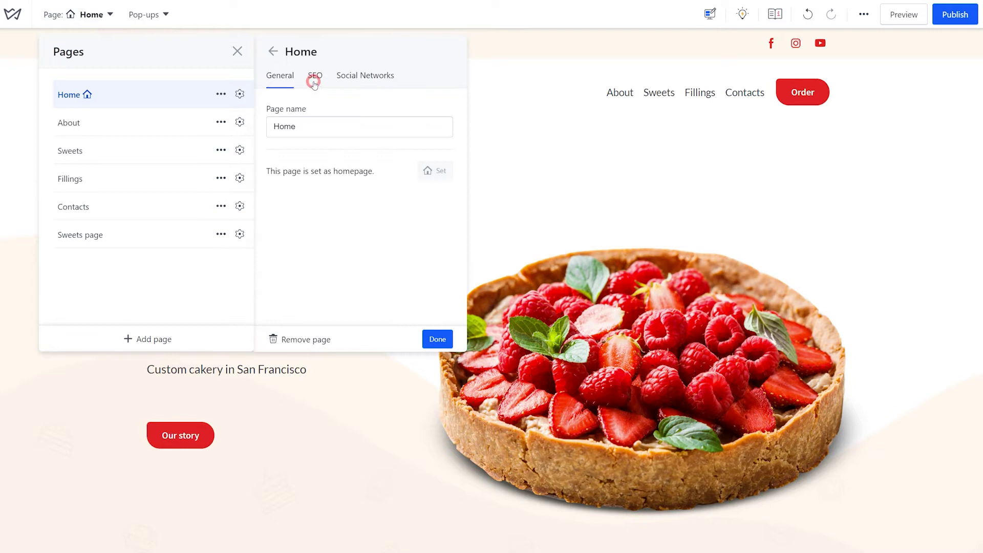
scroll(459, 273, "down", 5)
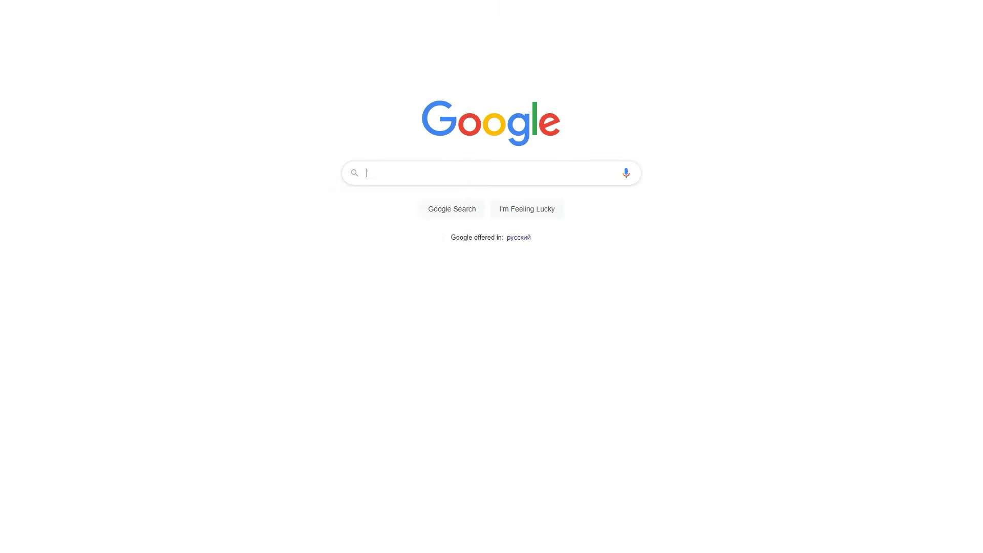
type("homemade cakes near me")
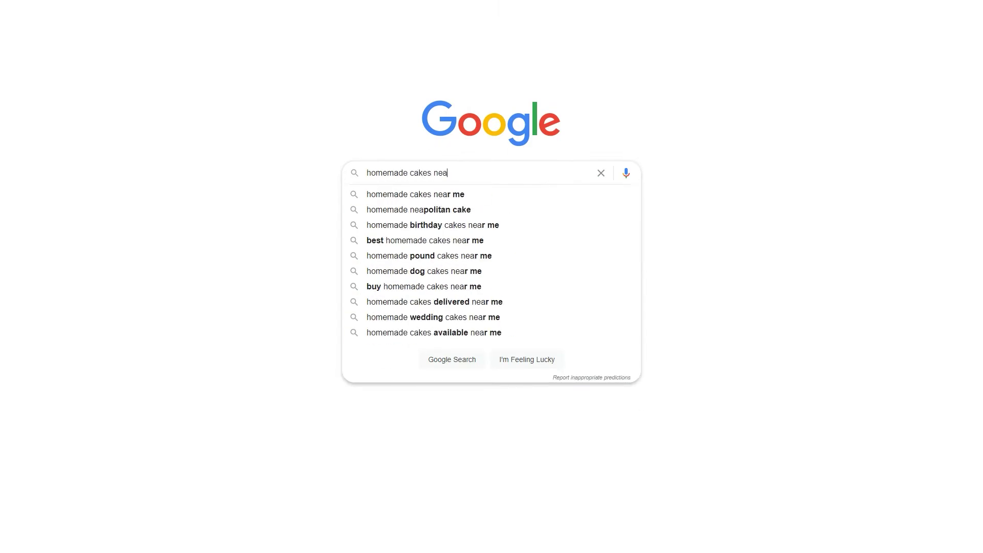
key("Return")
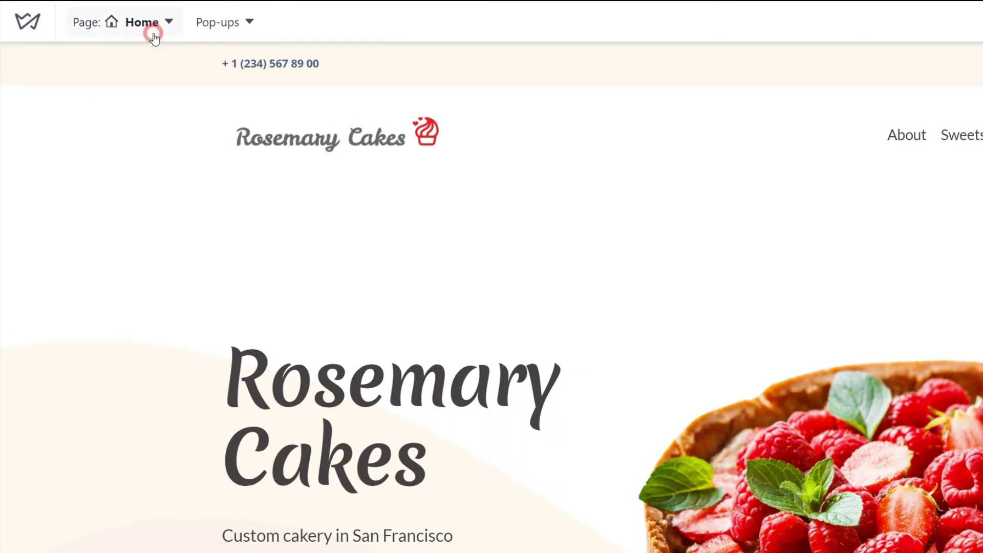
- Open the Home page's SEO settings from the Pages list
left_click(154, 33)
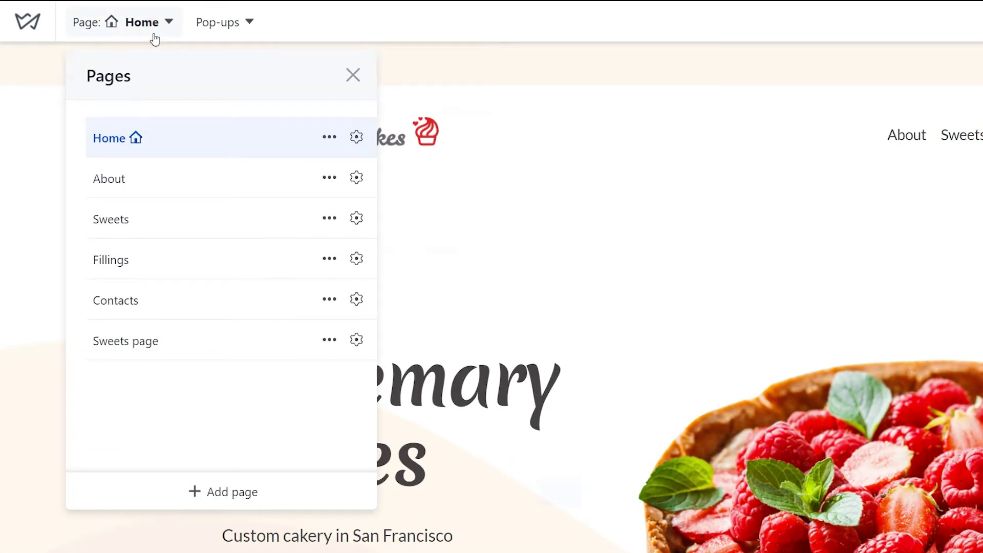
left_click(360, 149)
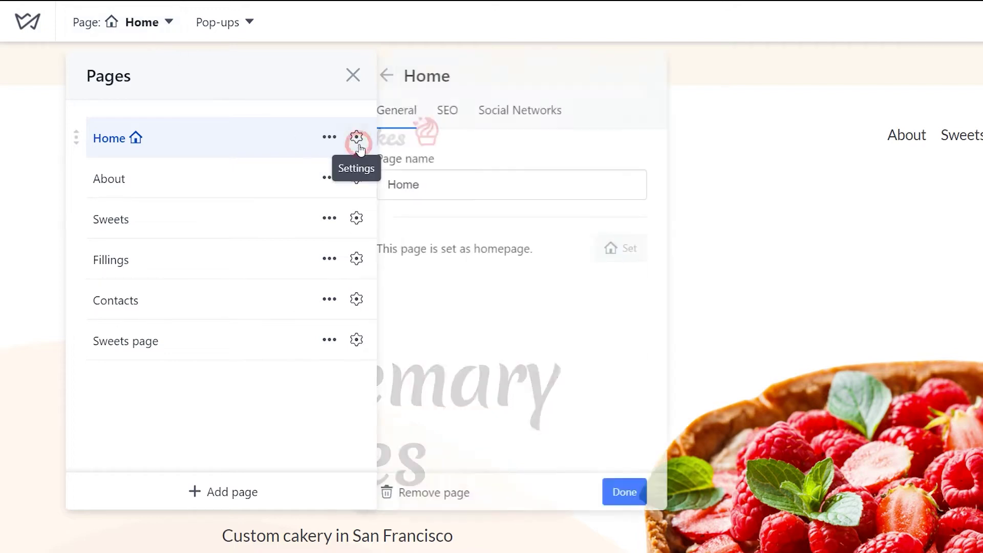
left_click(465, 117)
- Retitle Home 'Rosemary Cakes - custom cakery in San Francisco' and begin its description
left_click(494, 305)
key("BackSpace")
key("BackSpace")
key("BackSpace")
key("BackSpace")
key("BackSpace")
key("BackSpace")
key("BackSpace")
key("BackSpace")
key("BackSpace")
key("BackSpace")
key("BackSpace")
key("BackSpace")
key("BackSpace")
type("Rosemary Cakes -")
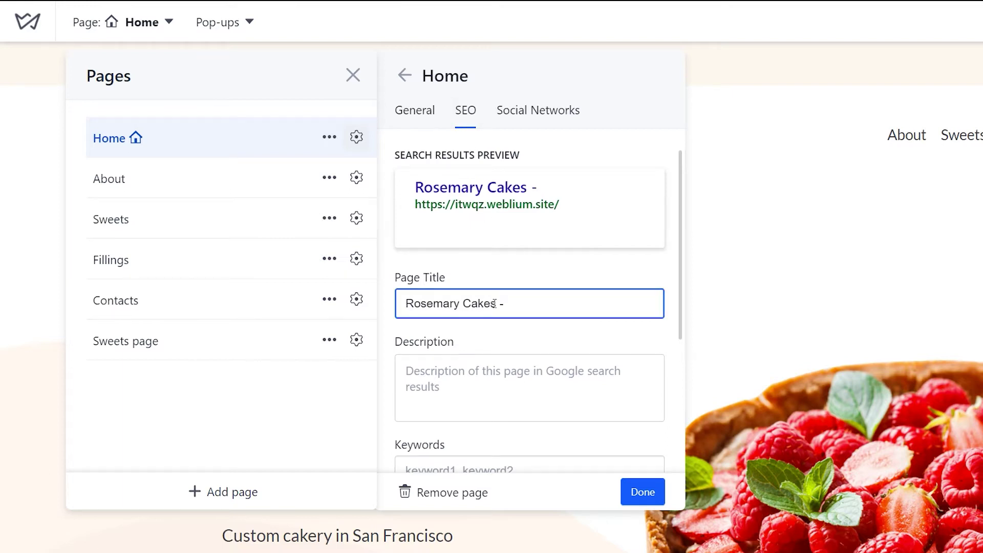
type(" custom cakery in San Francisco")
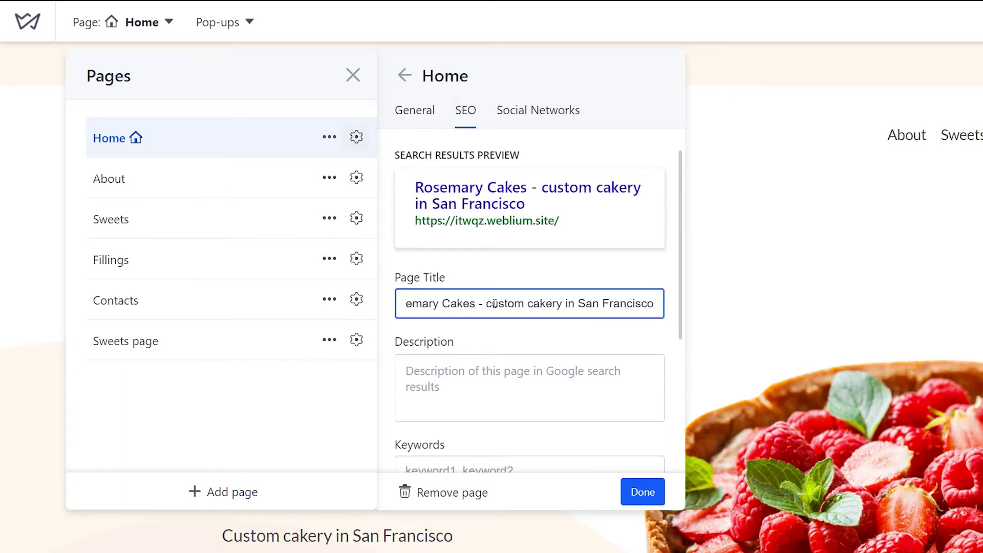
key("Tab")
type("Rosemary Cakes is a soulful place where you can always o")
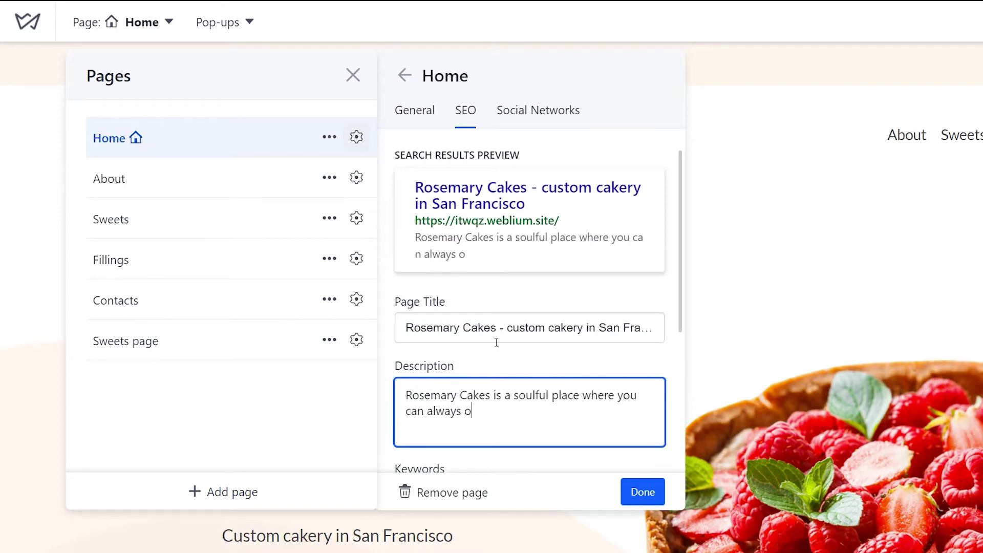
type("rder your perfect custom dessert for any occasion")
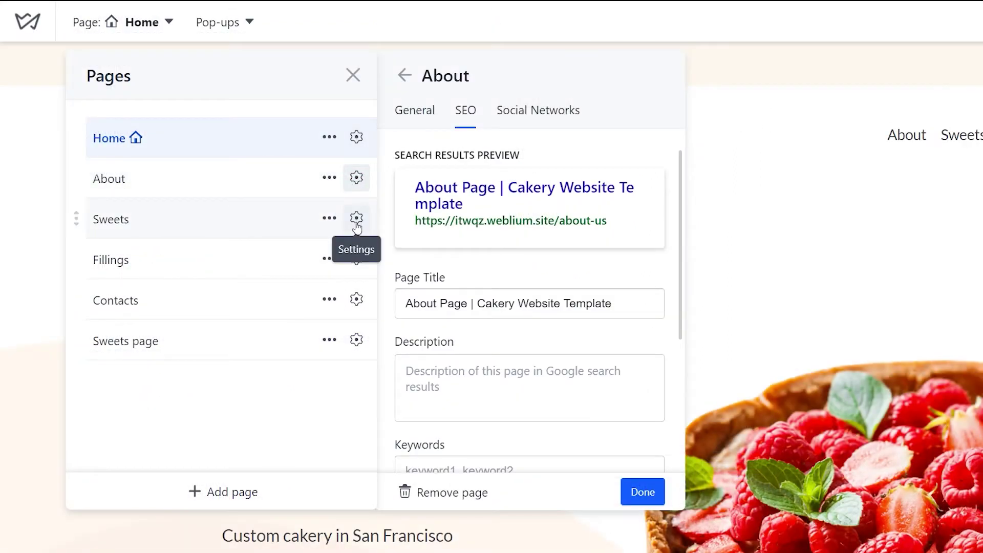
- Check the SEO settings of the Sweets, Fillings and Contacts pages, then return to Home
left_click(357, 219)
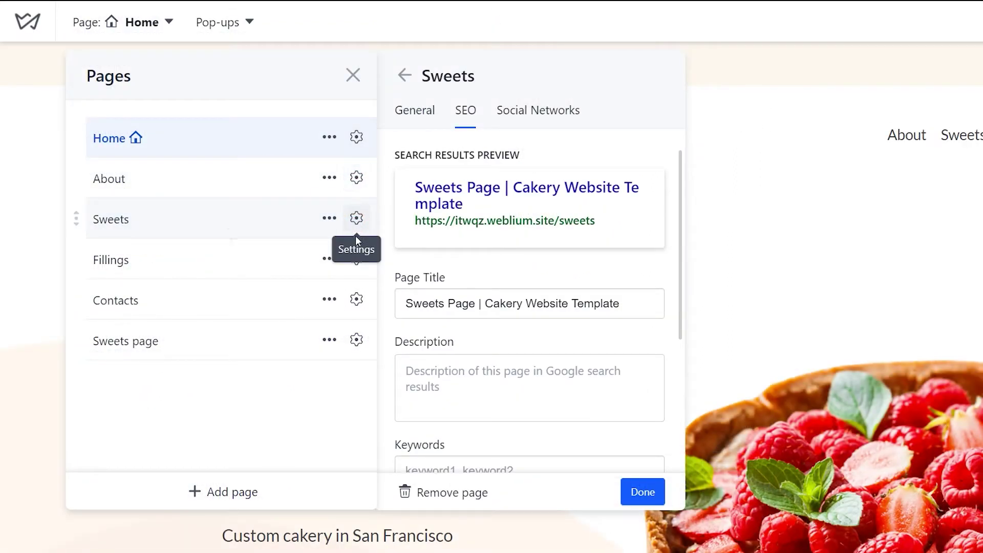
left_click(357, 261)
left_click(357, 302)
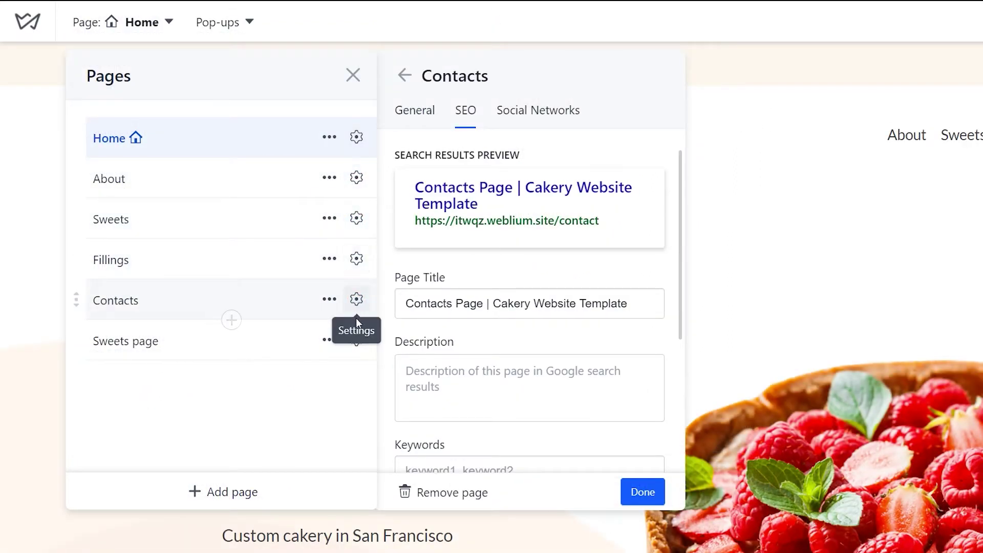
left_click(356, 340)
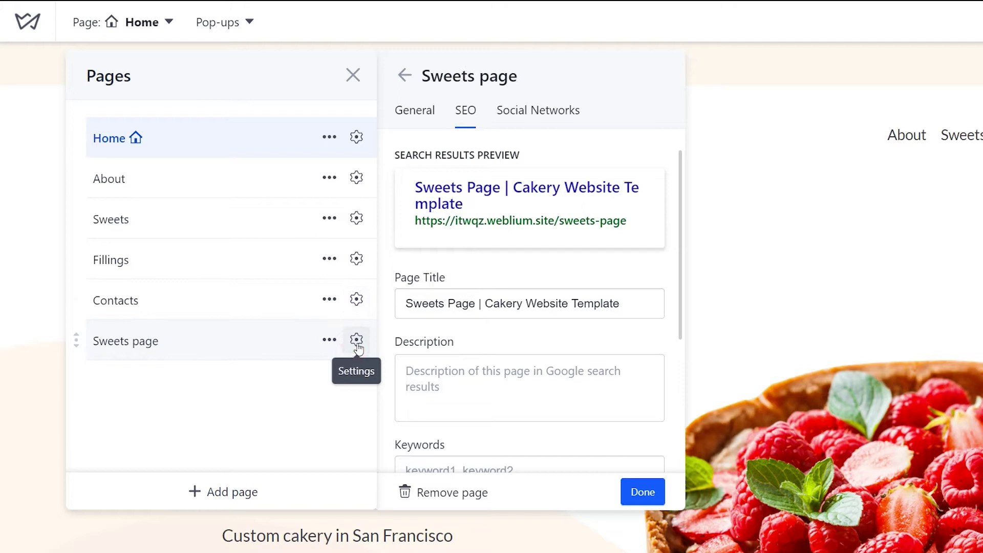
left_click(357, 138)
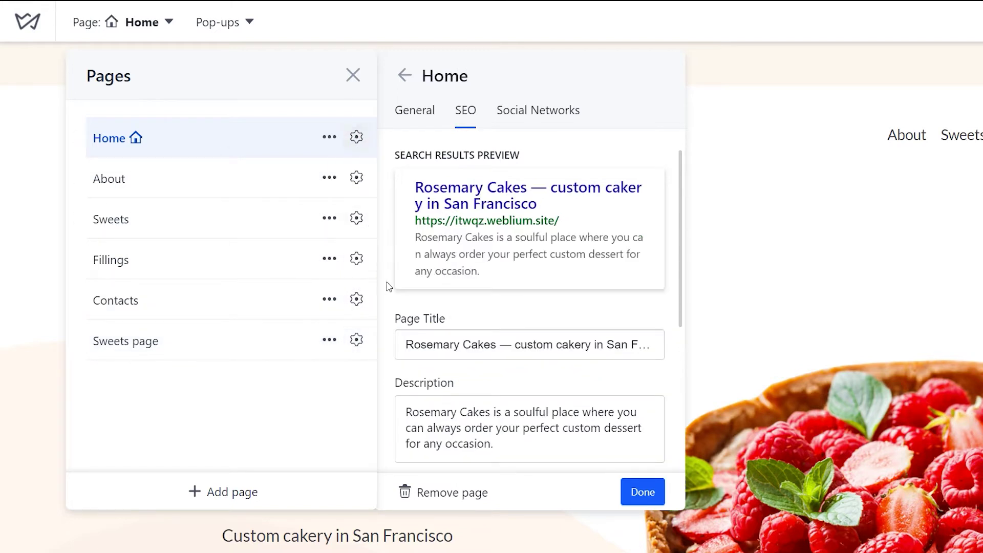
- Enter the Home page keywords 'cake, cakery, San Francisco'
scroll(388, 300, "down", 4)
left_click(493, 344)
type("cake, cakery, San Francisco")
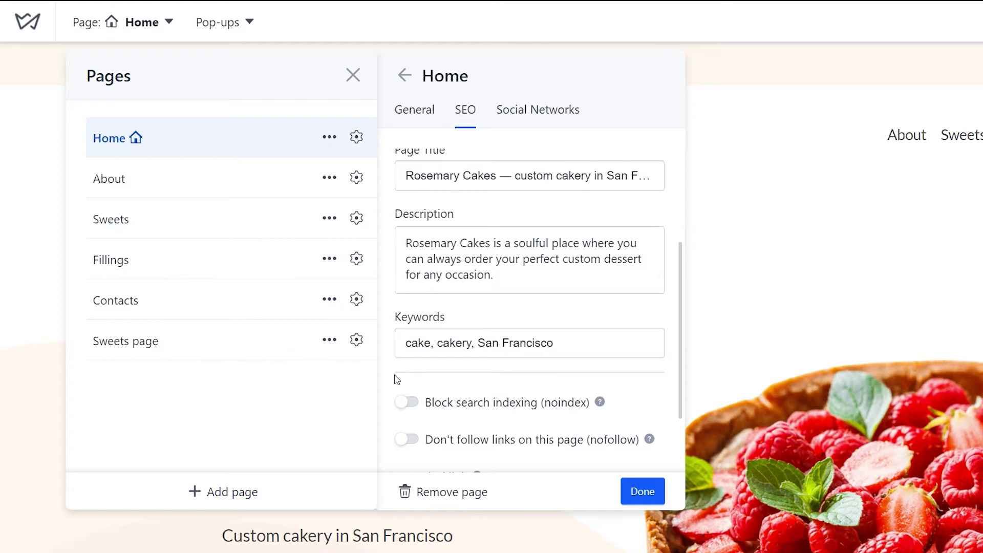
- Leave Home indexable, enable nofollow, and save the SEO settings
left_click(410, 405)
left_click(411, 405)
left_click(411, 447)
left_click(644, 495)
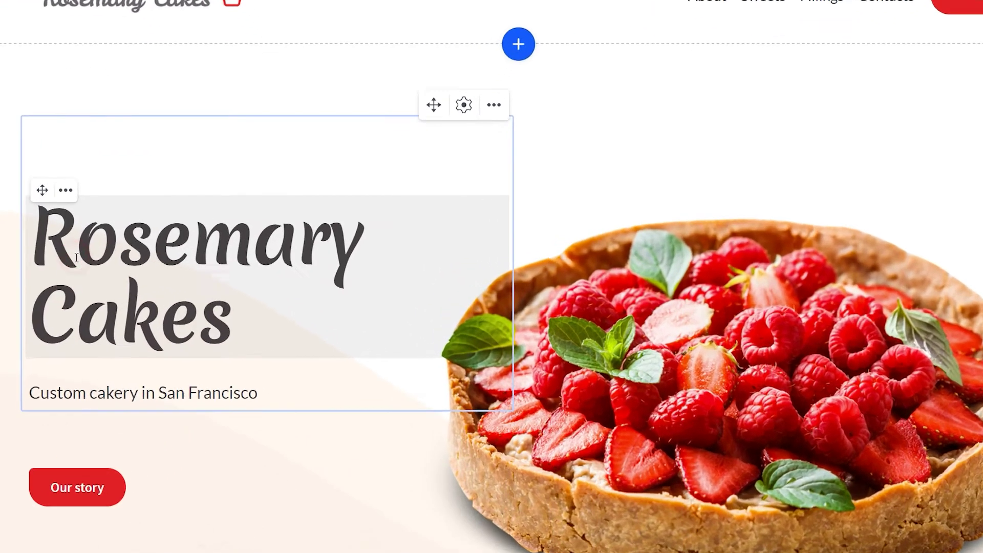
- Confirm the Rosemary Cakes hero heading uses the H1 SEO tag
left_click(180, 275)
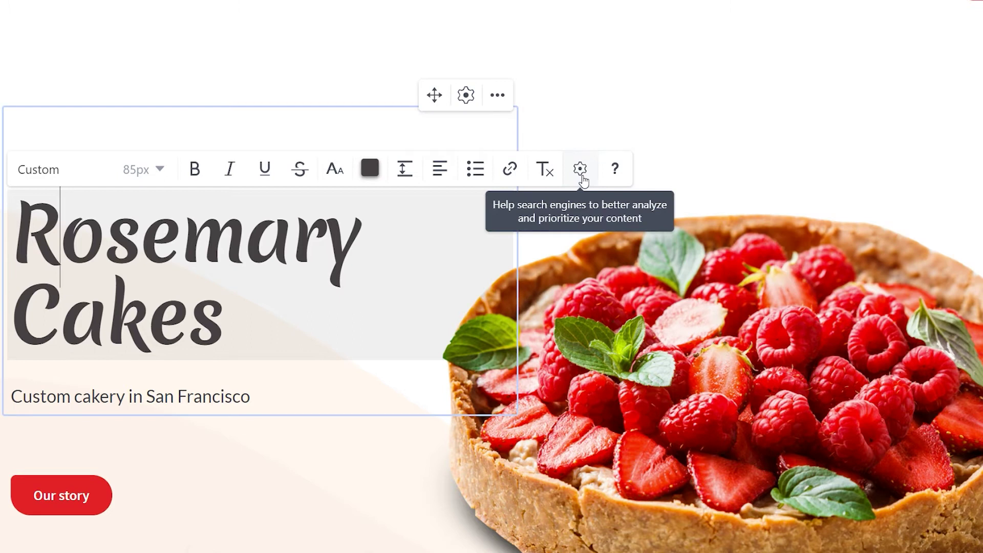
left_click(581, 170)
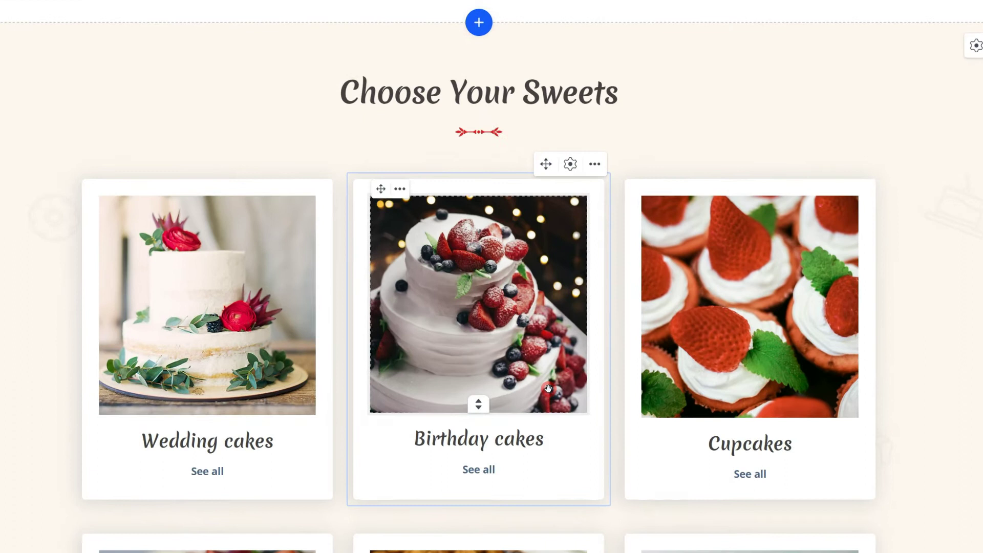
- Change the Birthday cakes image's alt text from 'Illustration' to 'birthday cake'
left_click(549, 387)
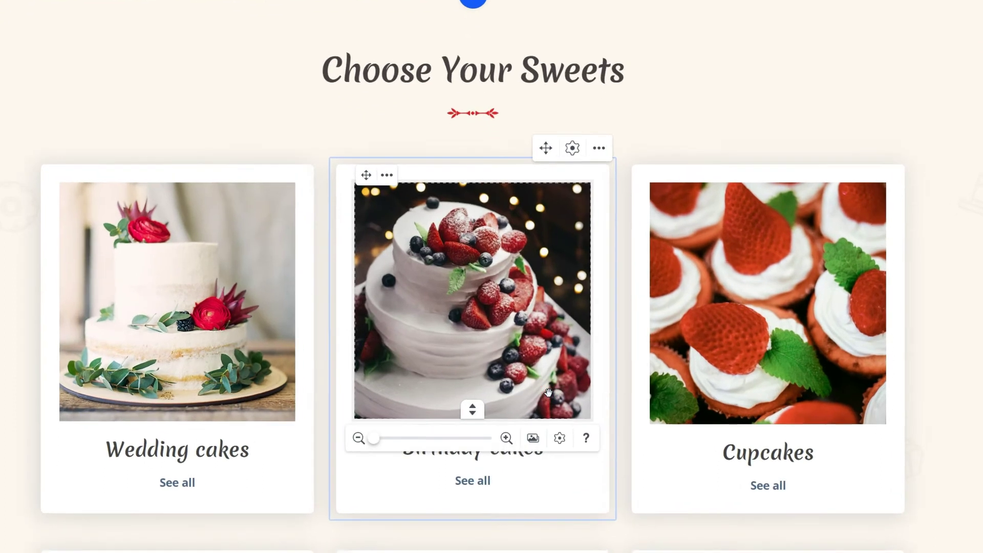
left_click(561, 440)
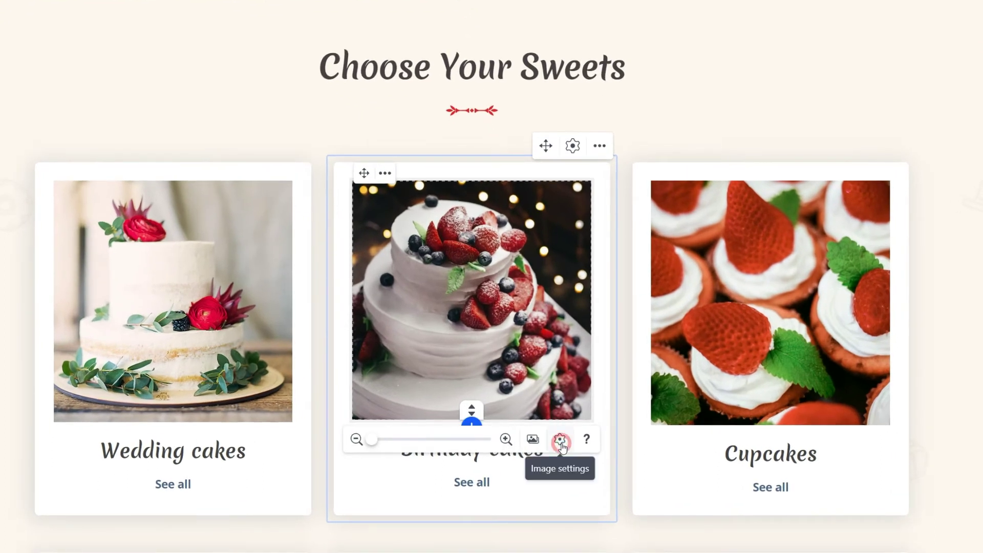
left_click(696, 352)
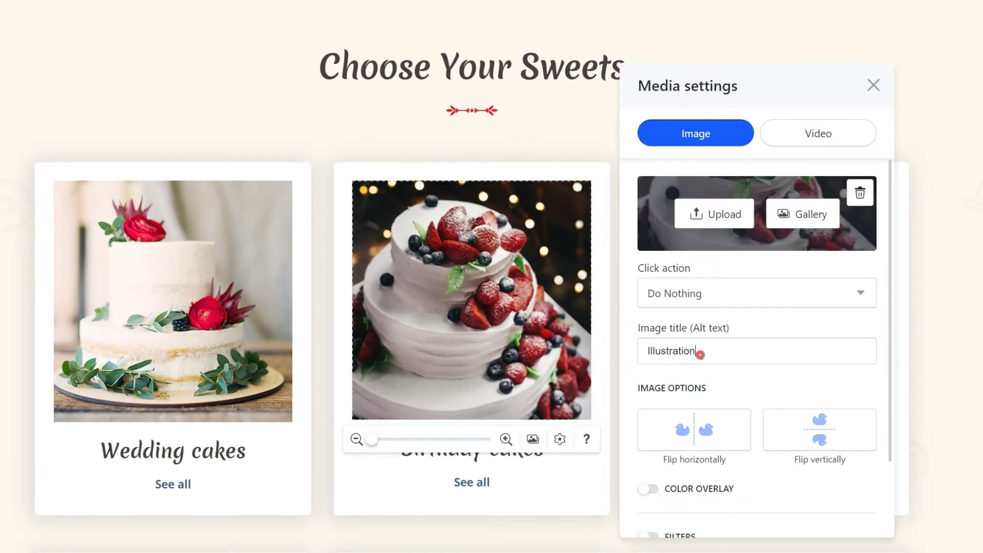
key("BackSpace")
key("BackSpace")
key("BackSpace")
key("BackSpace")
key("BackSpace")
key("BackSpace")
key("BackSpace")
key("BackSpace")
key("BackSpace")
key("BackSpace")
key("BackSpace")
key("BackSpace")
type("birthday cake")
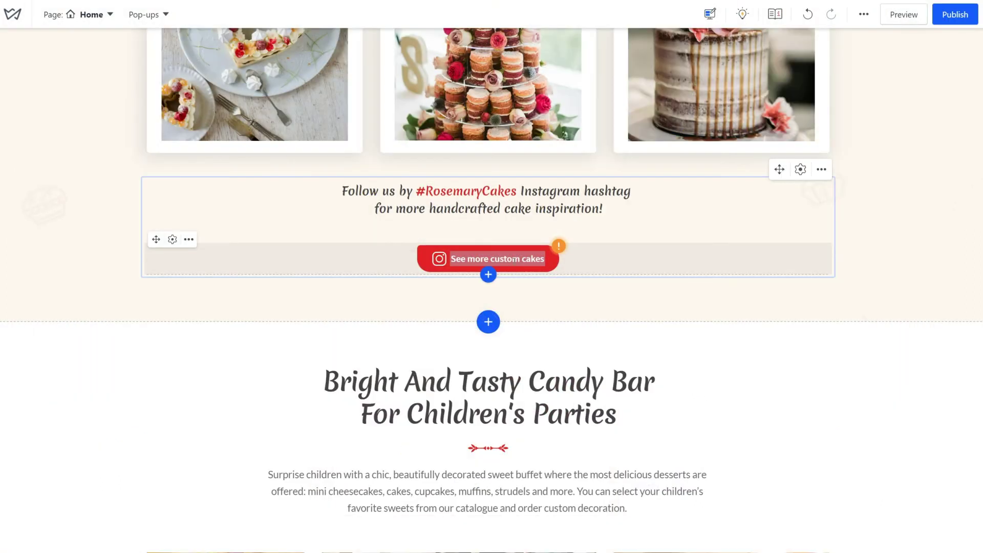
- Make the 'See more custom cakes' button scroll to the #cakes block
left_click(514, 260)
left_click(526, 288)
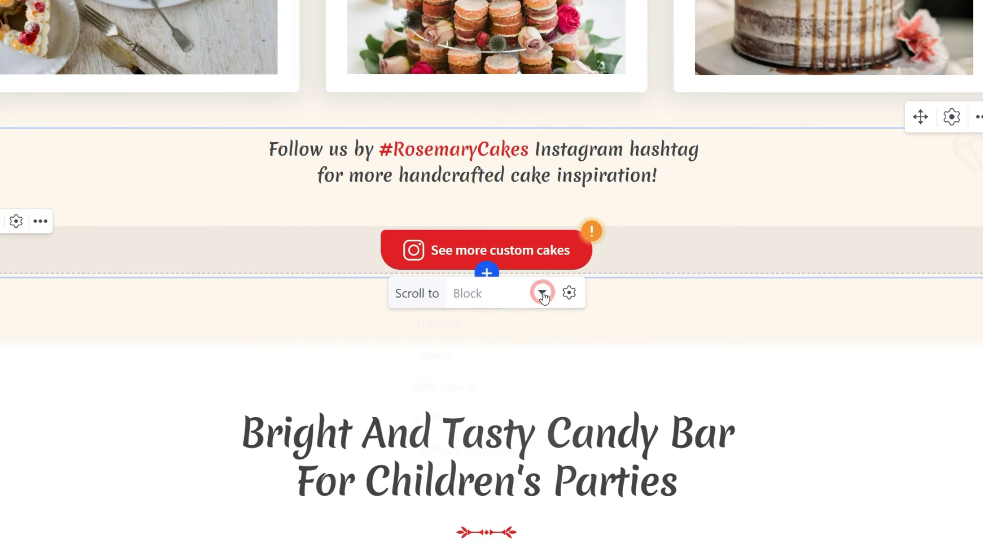
left_click(516, 427)
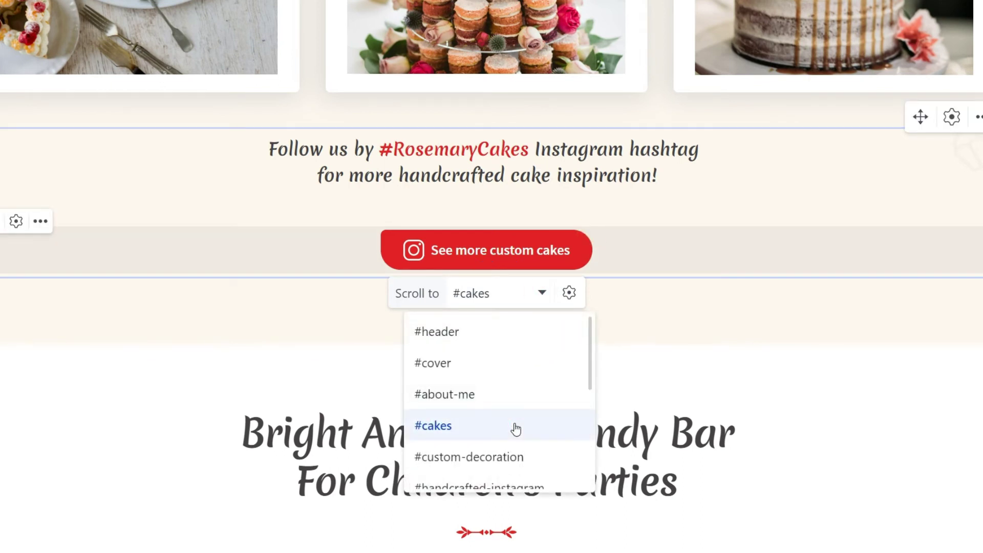
left_click(634, 388)
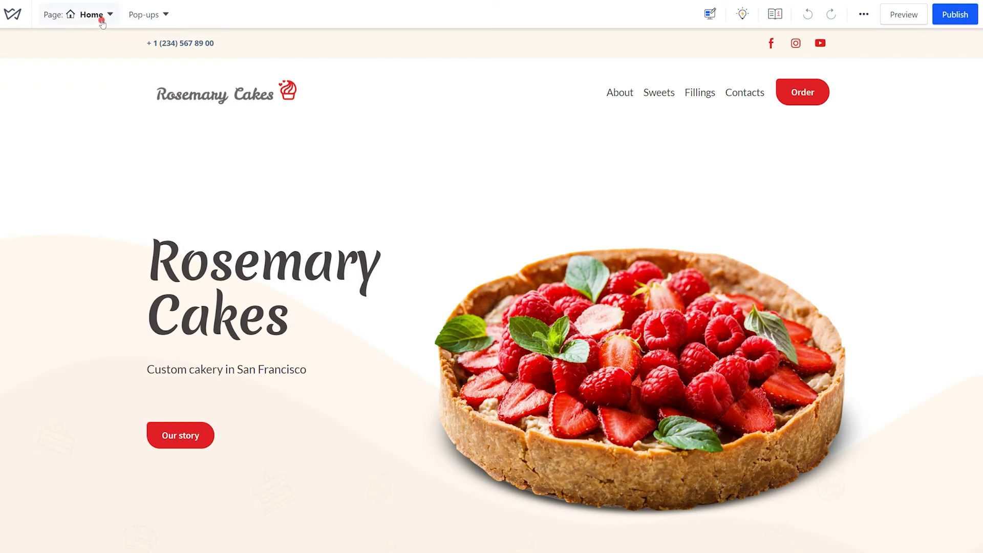
- Add a new site page named '404'
left_click(102, 21)
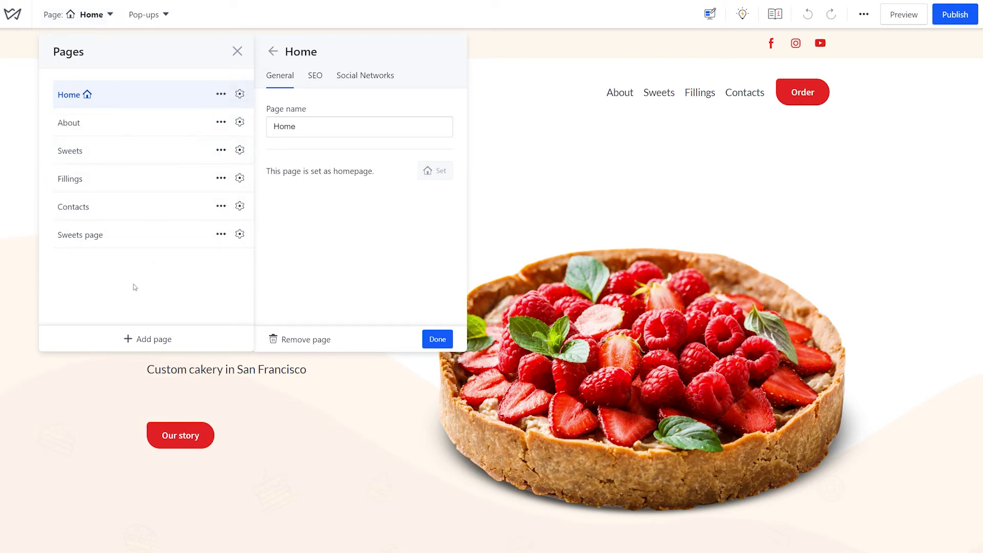
left_click(145, 340)
type("404")
left_click(201, 262)
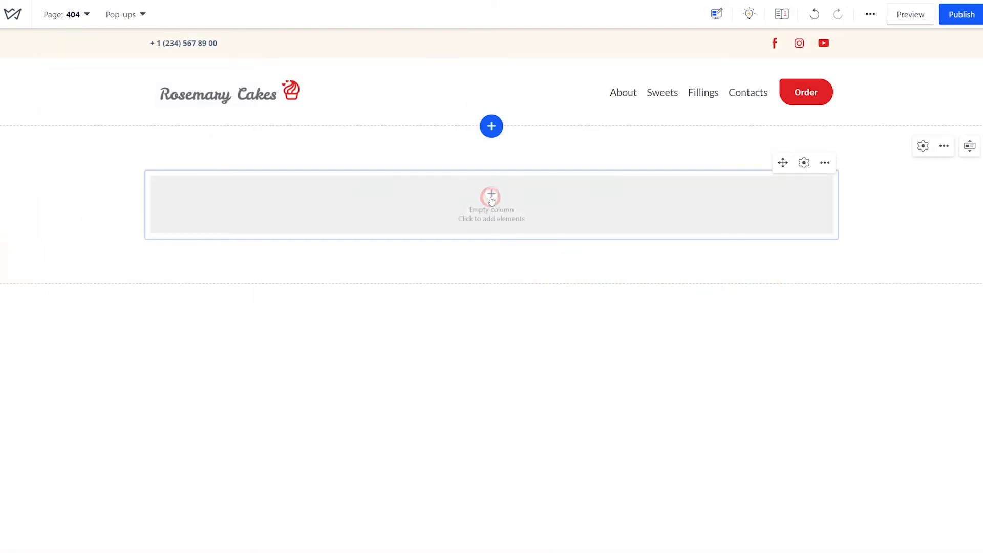
- Add a 'Looks like this page doesn't exist' heading and a 'Return to home page' button linking Home
left_click(492, 197)
left_click(516, 217)
type("Looks like this page doesn't exist")
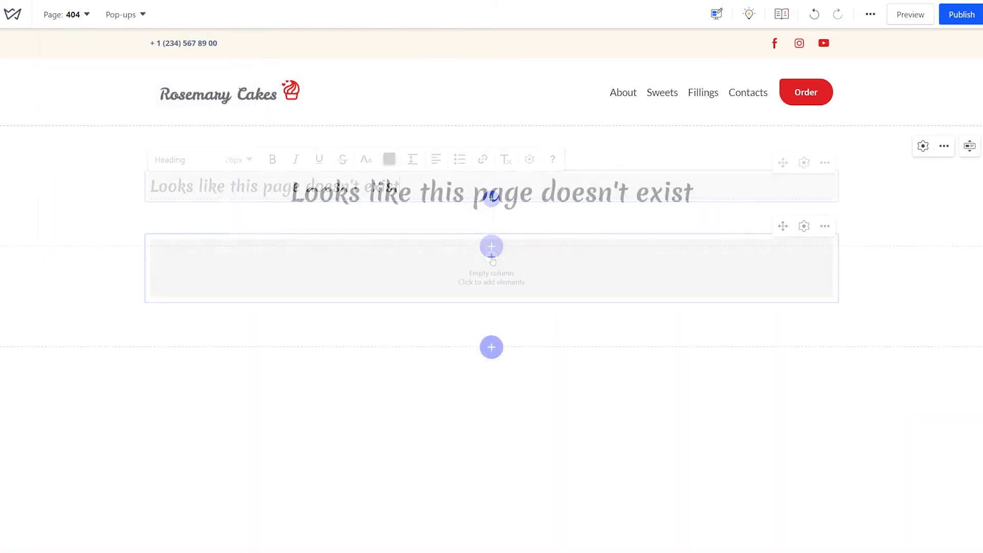
left_click(491, 245)
left_click(540, 285)
type("Return to home page")
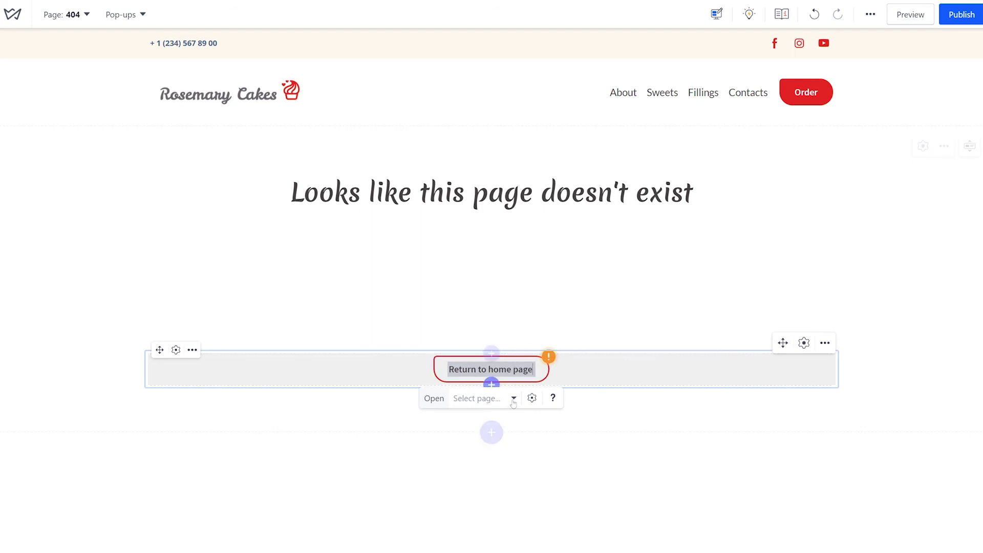
left_click(482, 398)
left_click(454, 429)
left_click(77, 20)
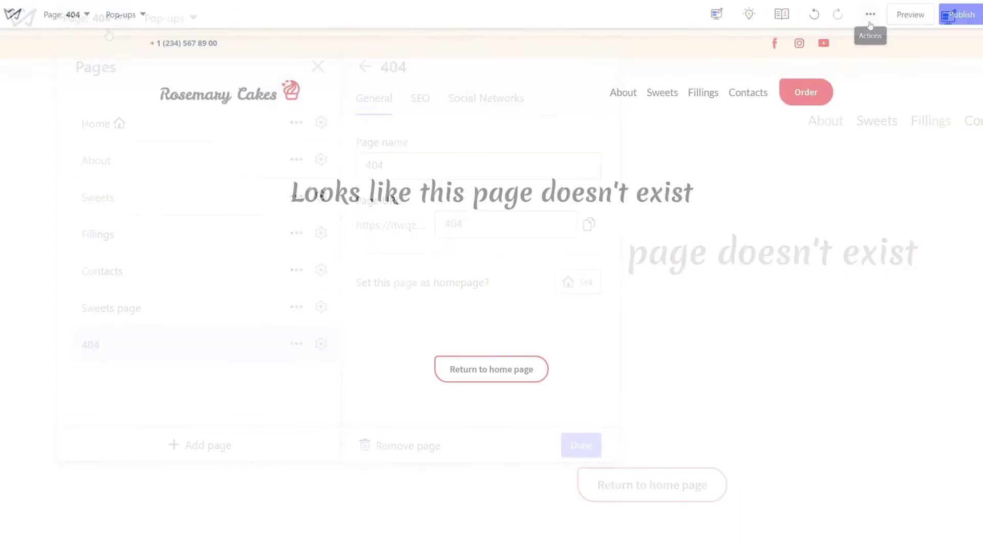
- In site settings, enter the contact phone, e-mail, name 'Rosemary Cakes' and short description
left_click(869, 19)
left_click(738, 267)
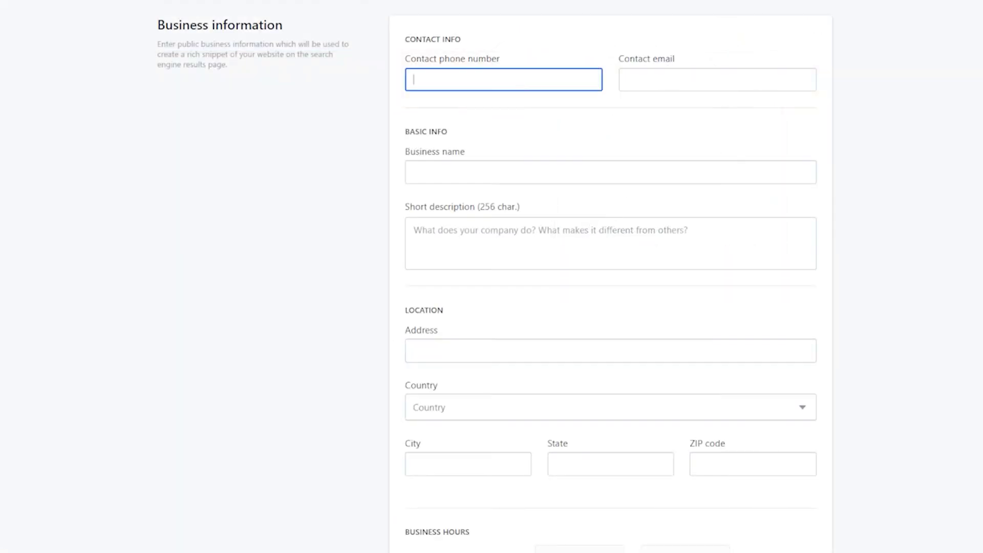
type("+12345678900")
key("Tab")
type("rosemary@example.com")
key("Tab")
type("Rosemary Cakes")
key("Tab")
type("Rosemary Cakes is a soulful place where you can always order your perfect custom dessert for any occasion.")
key("Tab")
- Fill in the business address, set weekday hours 09:00–19:00, and save
key("Tab")
type("United States")
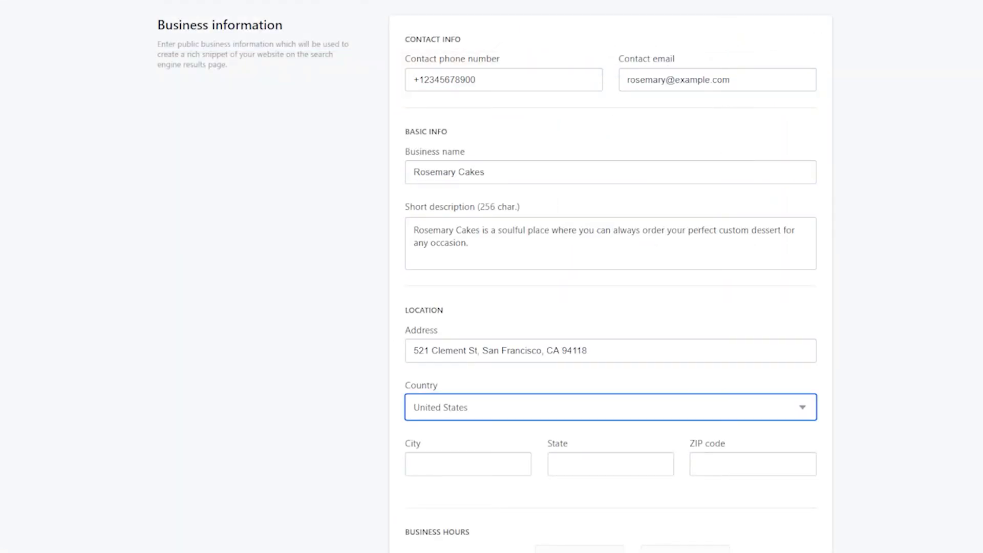
key("Tab")
type("San Francisco")
key("Tab")
type("CA")
key("Tab")
type("94118")
left_click(410, 426)
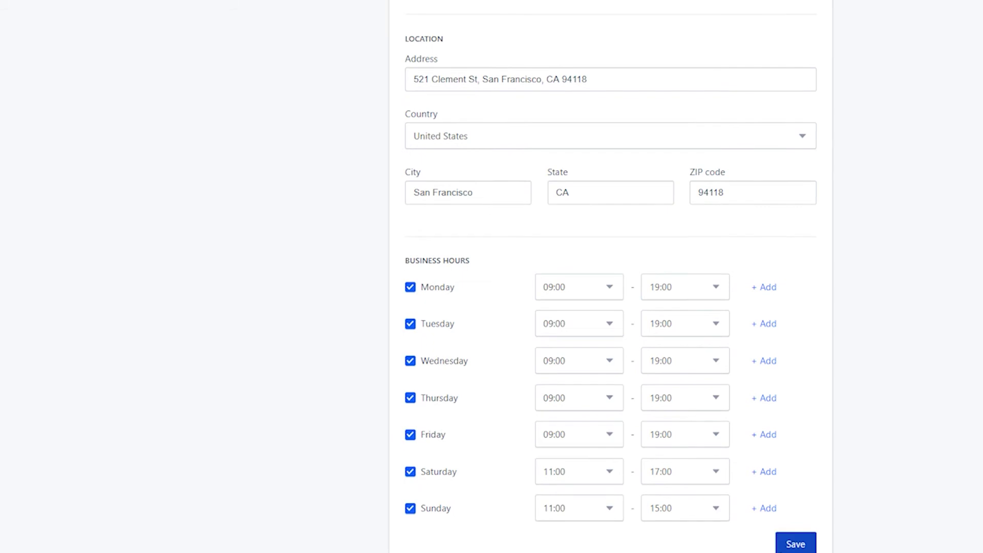
left_click(781, 535)
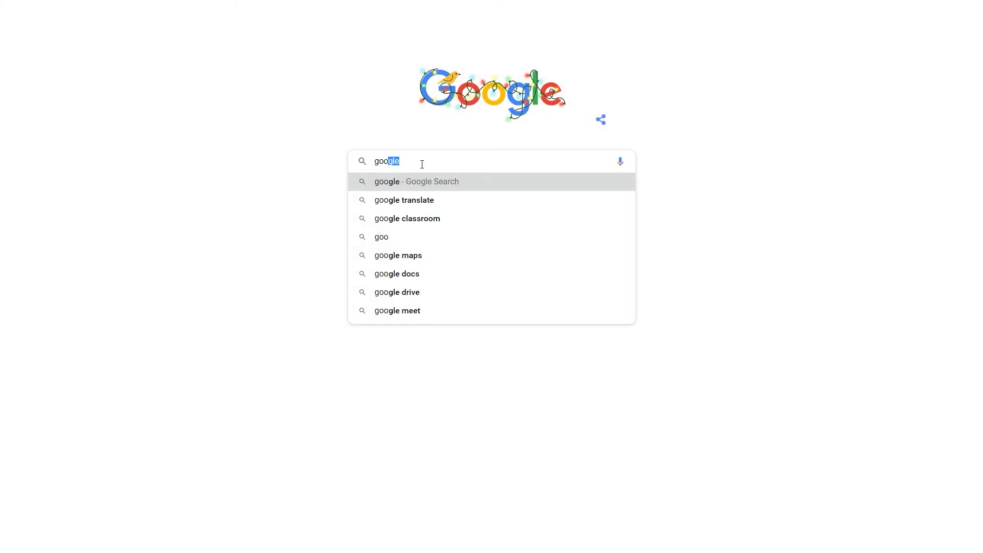
- Search Google for 'google search console' and open its welcome page
type("gle search con")
type("sole")
key("Return")
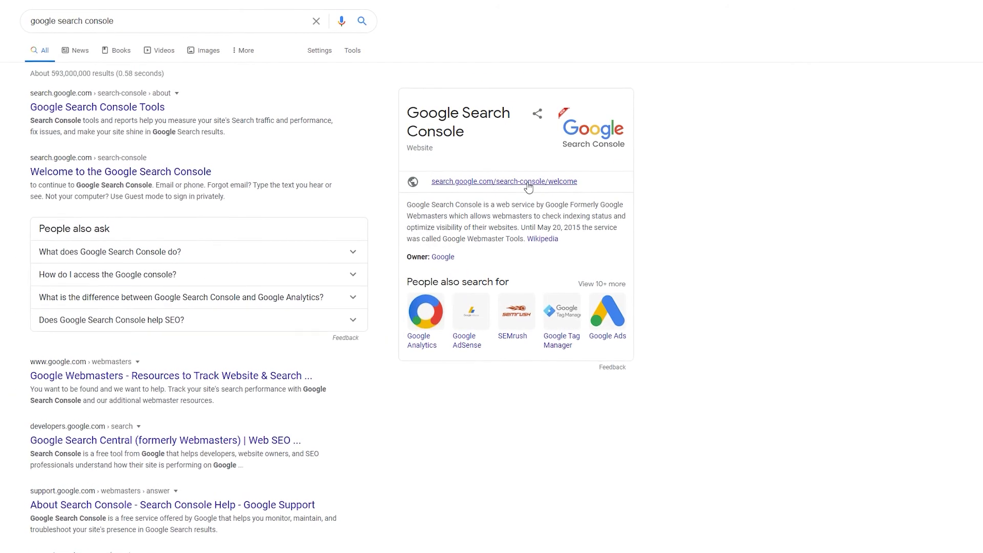
left_click(529, 188)
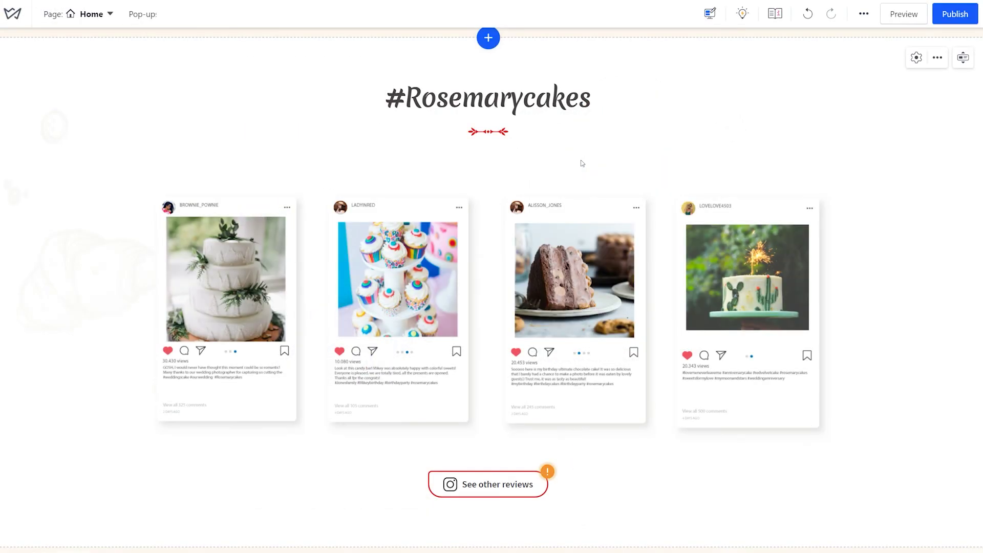
- Change the #Rosemarycakes title's SEO tag from H3 to H2
left_click(567, 100)
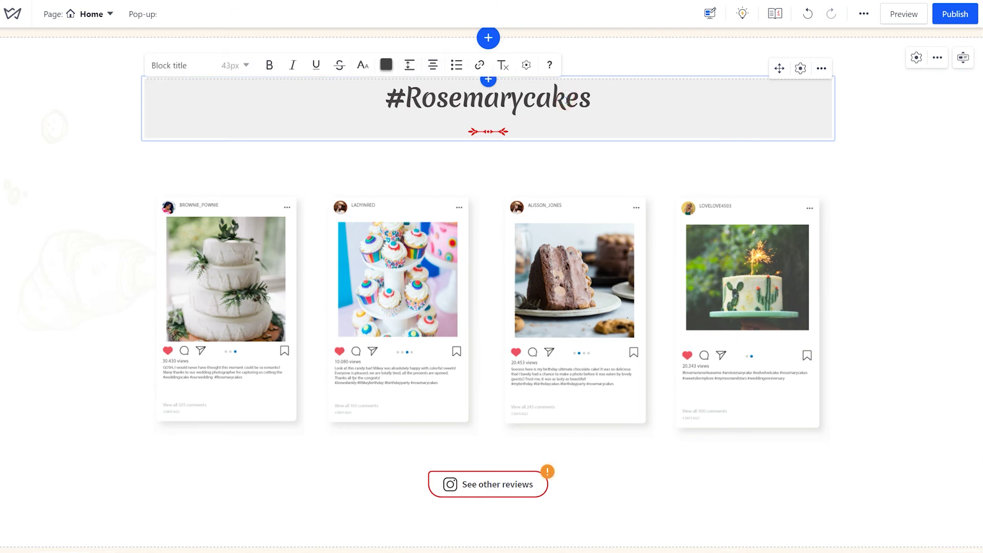
left_click(525, 65)
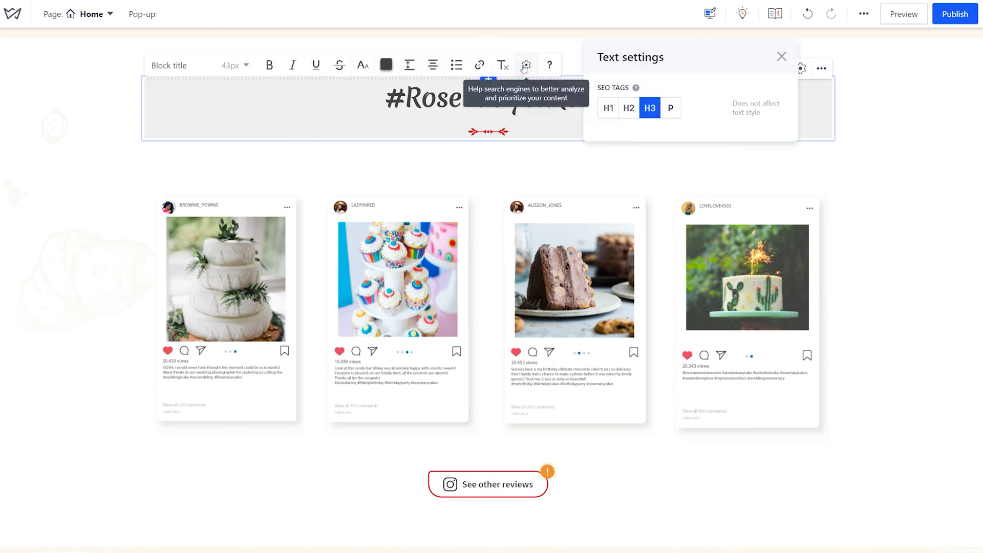
left_click(634, 110)
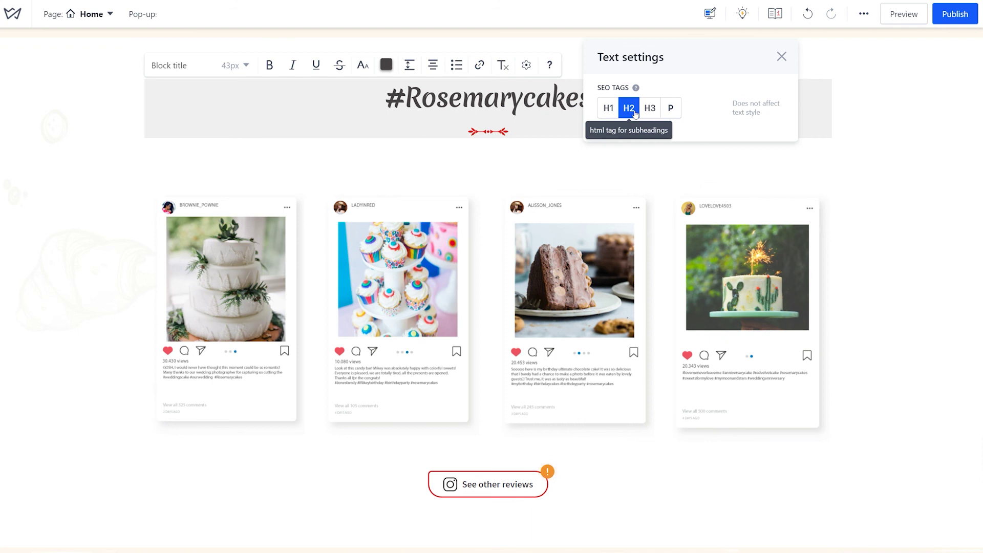
left_click(782, 56)
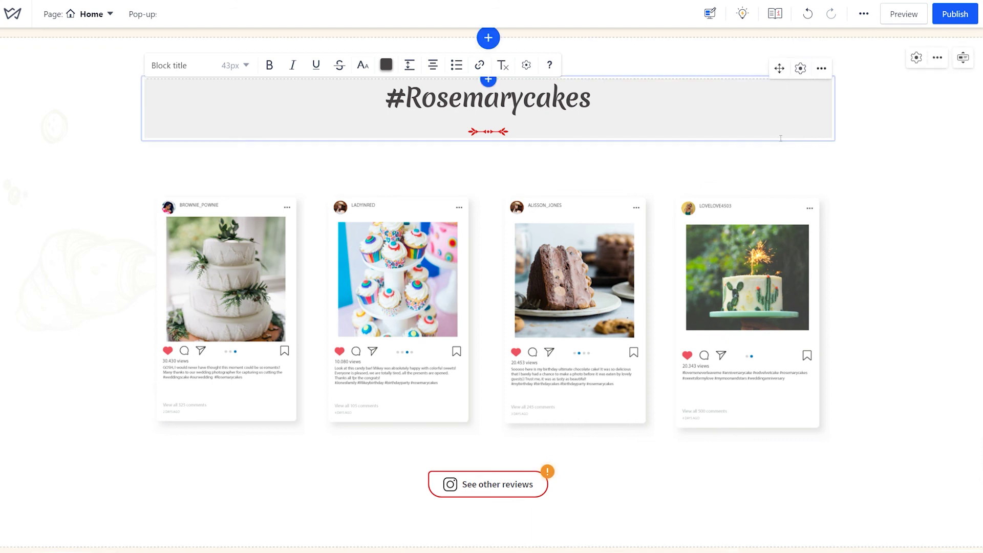
- Replace the fourth Instagram card image's 'Illustration' alt text with 'cake'
left_click(771, 303)
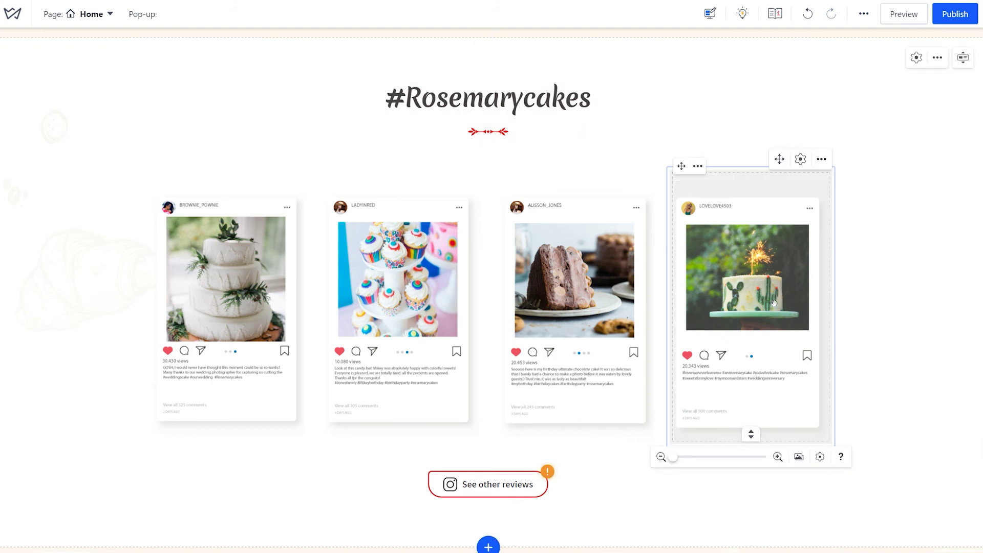
left_click(820, 457)
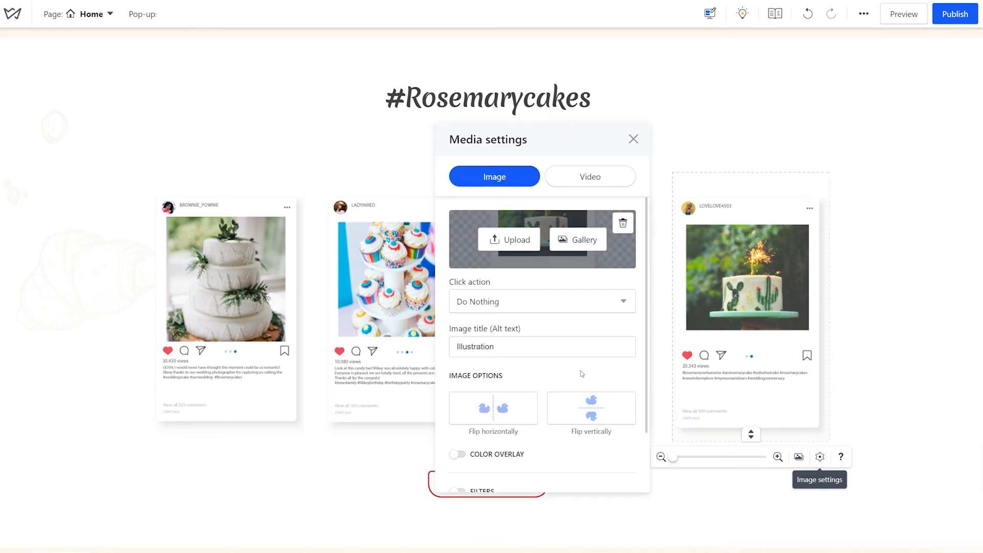
left_click(576, 348)
key("BackSpace")
key("BackSpace")
key("BackSpace")
key("BackSpace")
key("BackSpace")
key("BackSpace")
key("BackSpace")
key("BackSpace")
key("BackSpace")
key("BackSpace")
type("c")
key("Escape")
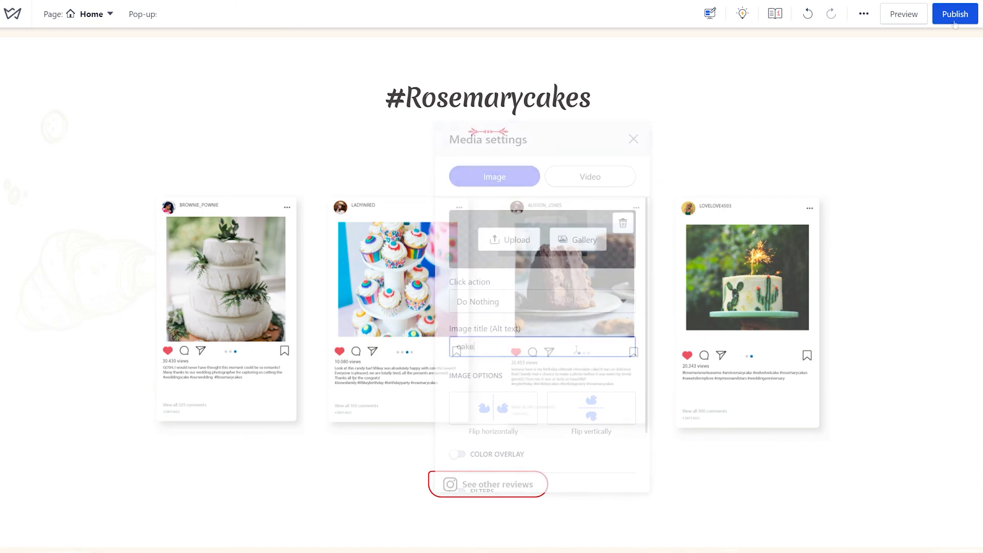